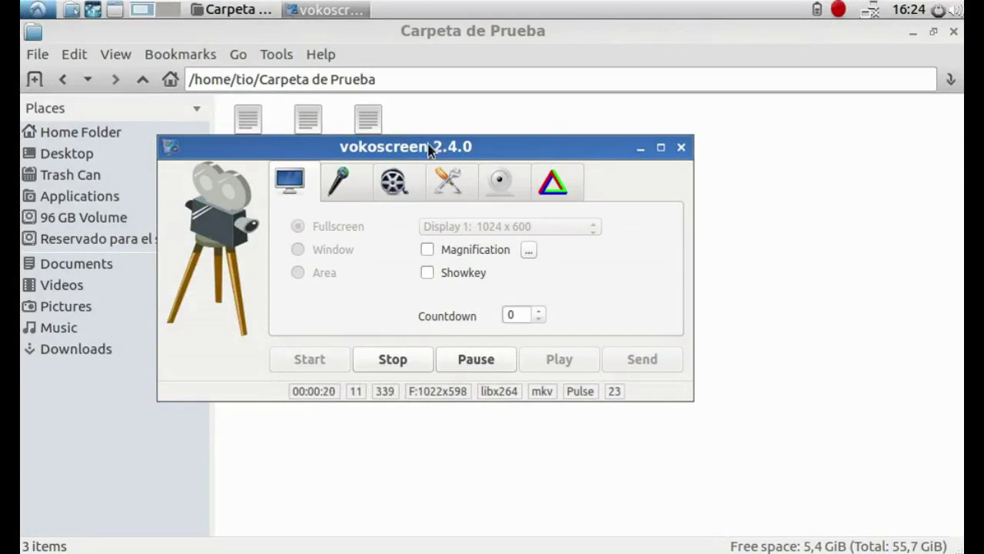
Uncover the three folder files, then launch LXTerminal from the System Tools applications menu
left_click_drag(429, 148, 692, 172)
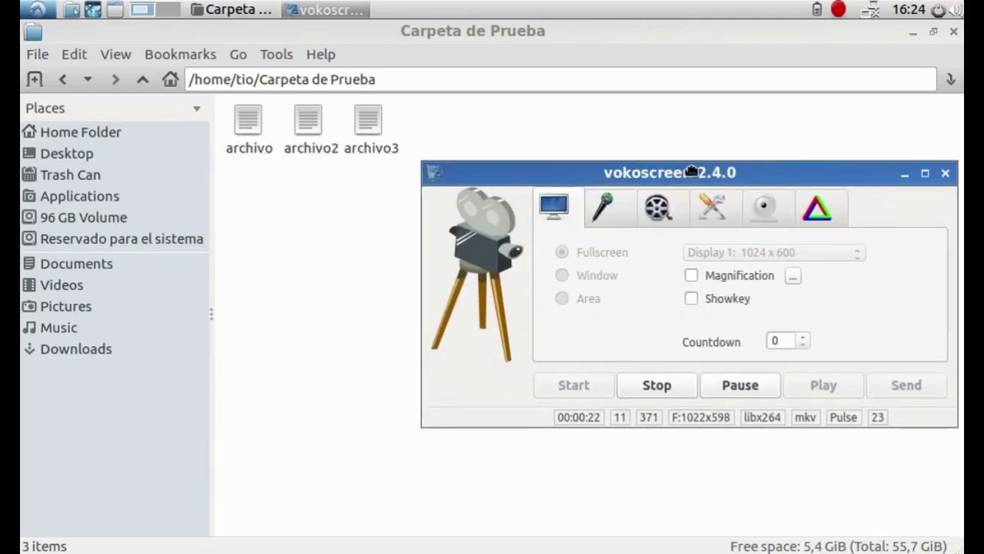
left_click(24, 9)
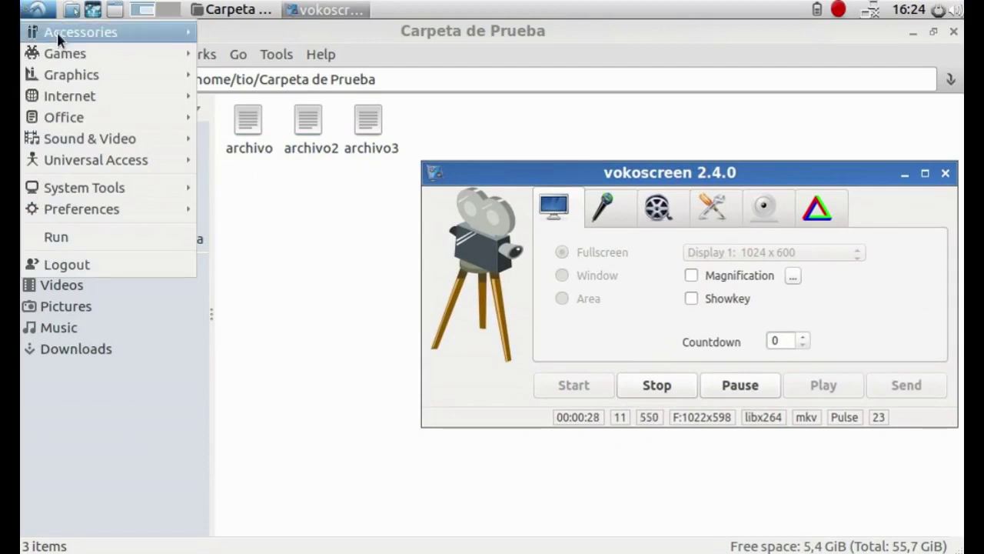
mouse_move(56, 30)
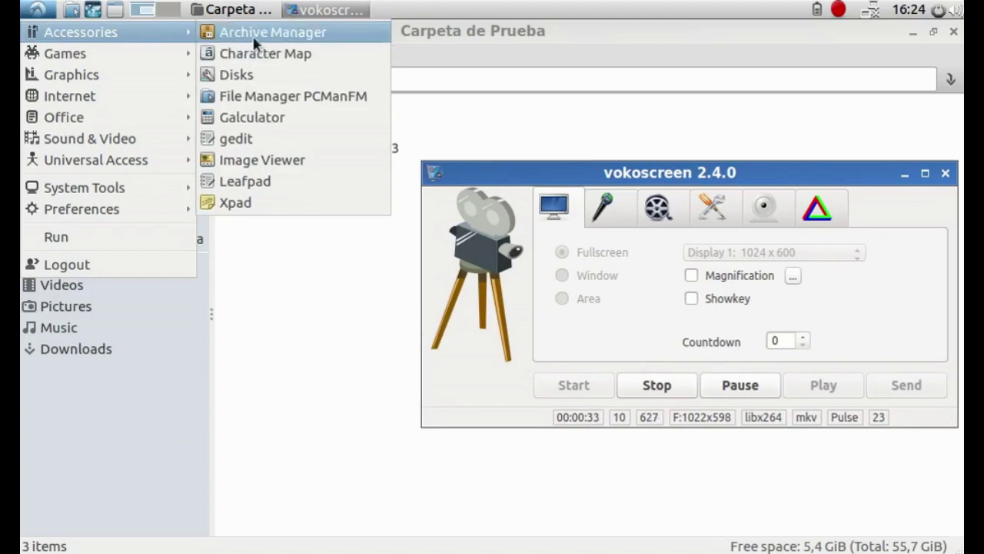
mouse_move(135, 34)
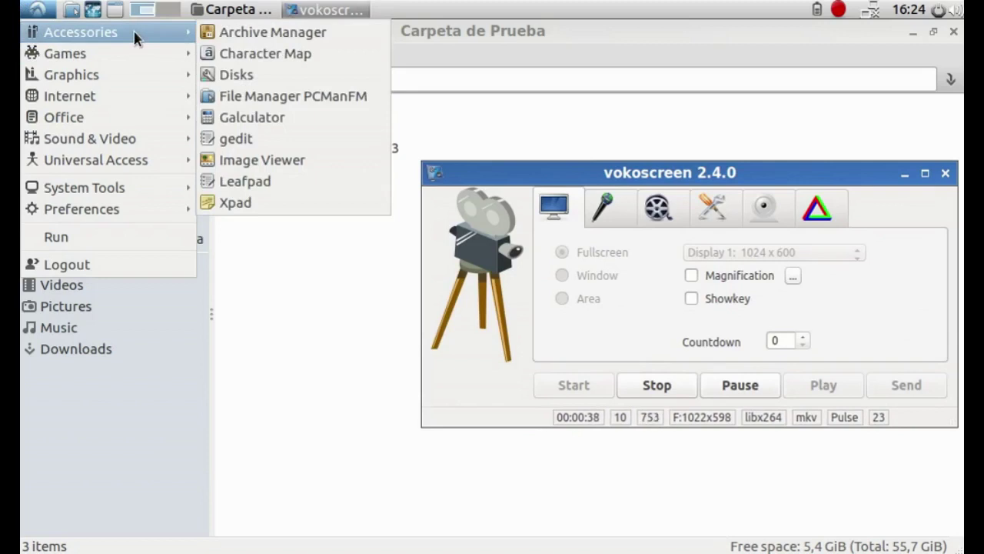
mouse_move(172, 191)
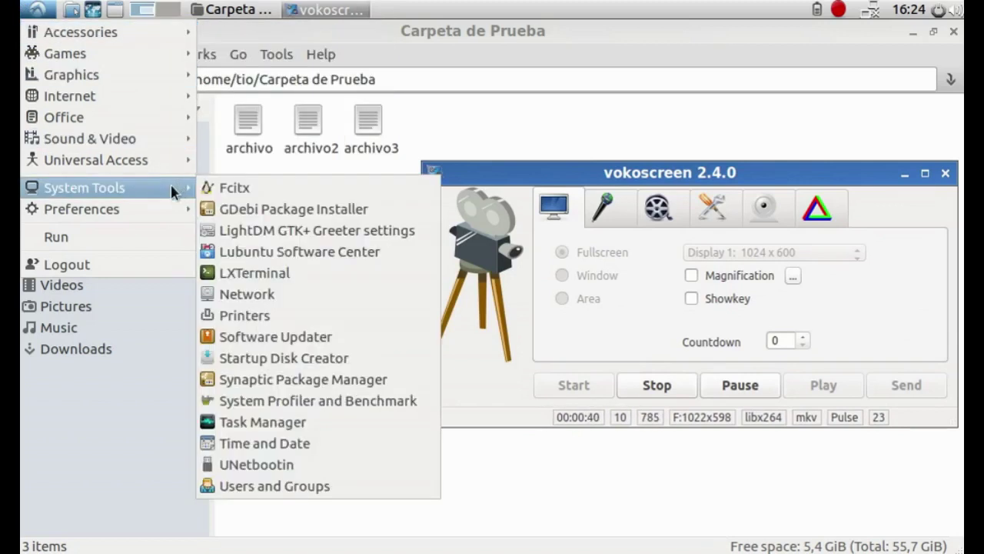
left_click(428, 274)
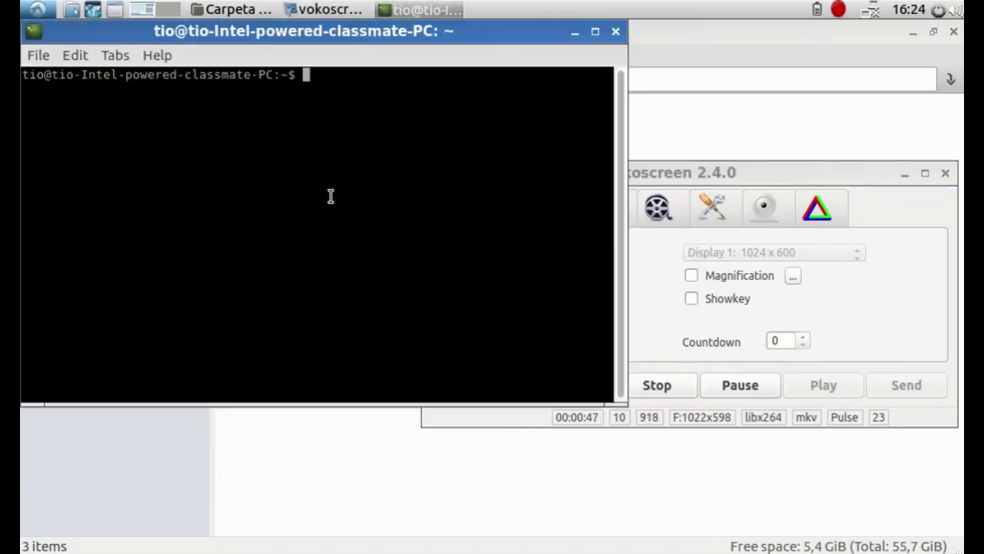
Run 'sudo apt-get install file-roller' and enter the administrator password
type("sudo apt'")
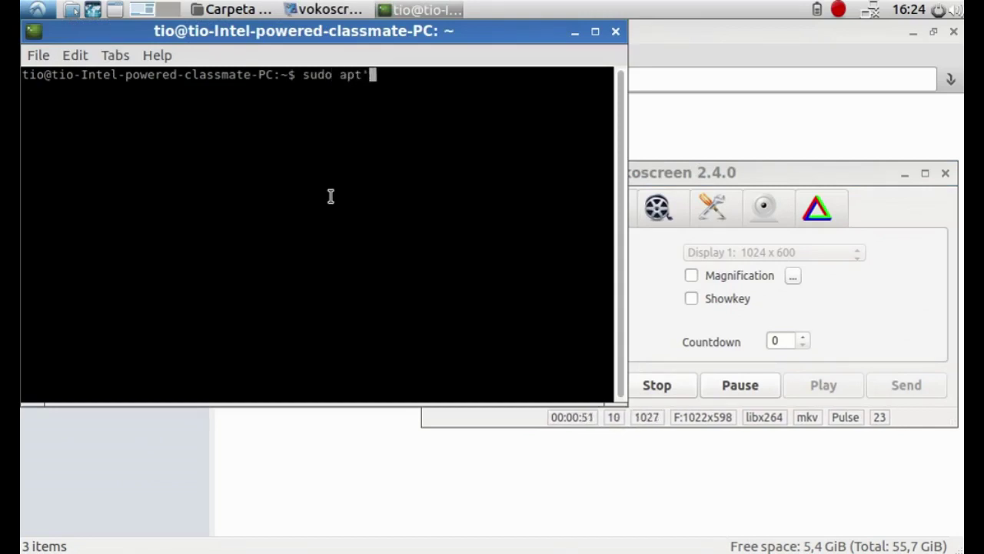
key("BackSpace")
type("-get ins")
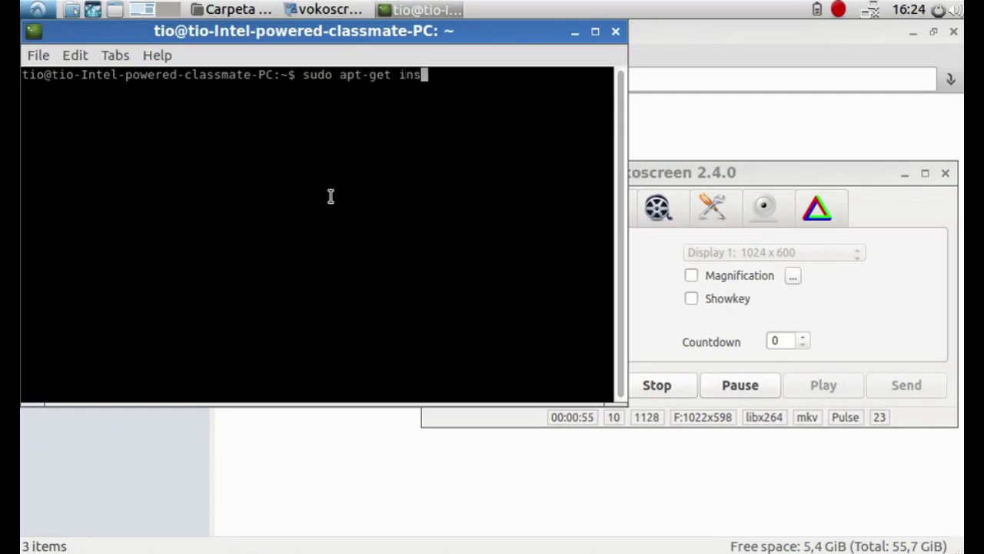
type("tall file-roller")
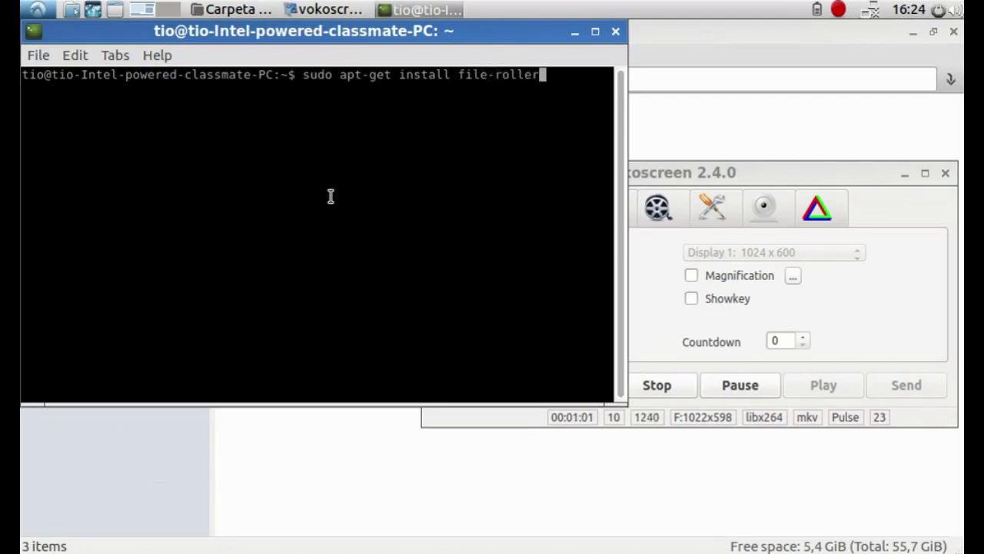
key("Return")
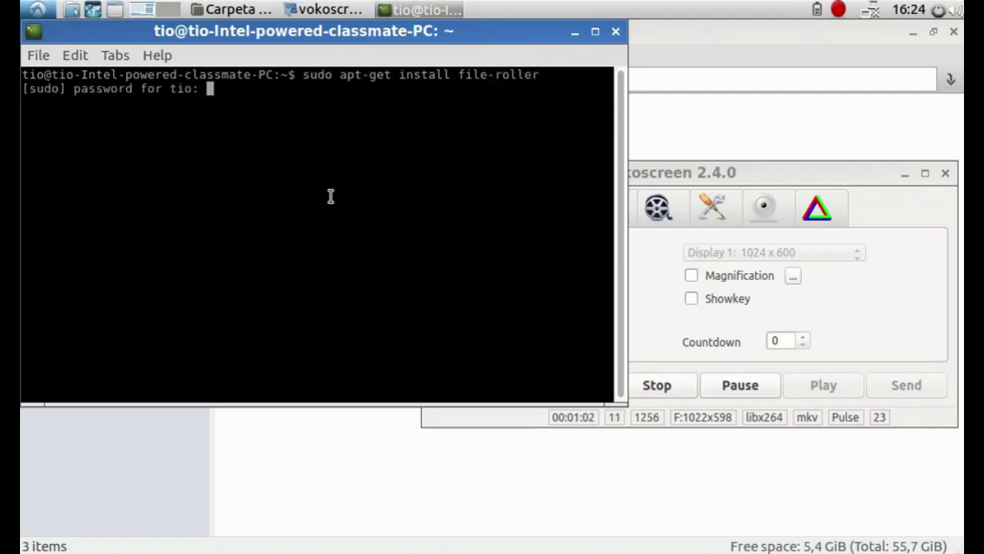
key("Return")
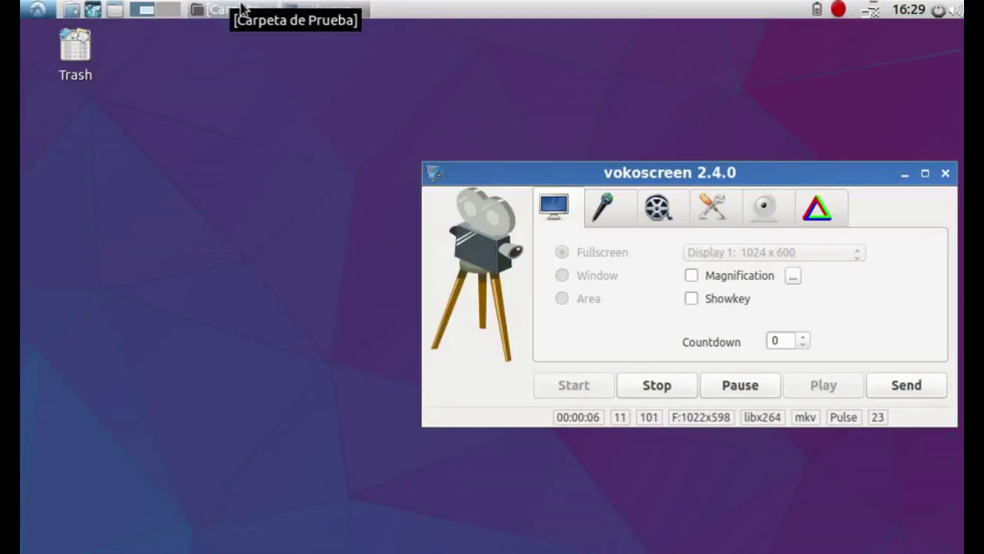
Restore the Carpeta de Prueba window and rubber-band select archivo, archivo2 and archivo3
left_click(242, 9)
left_click_drag(255, 183, 505, 123)
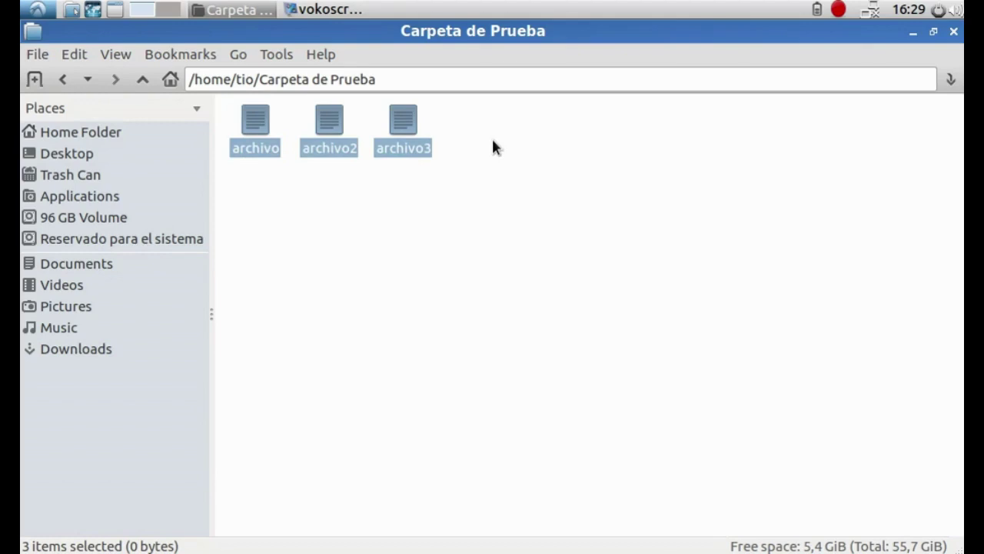
left_click(422, 210)
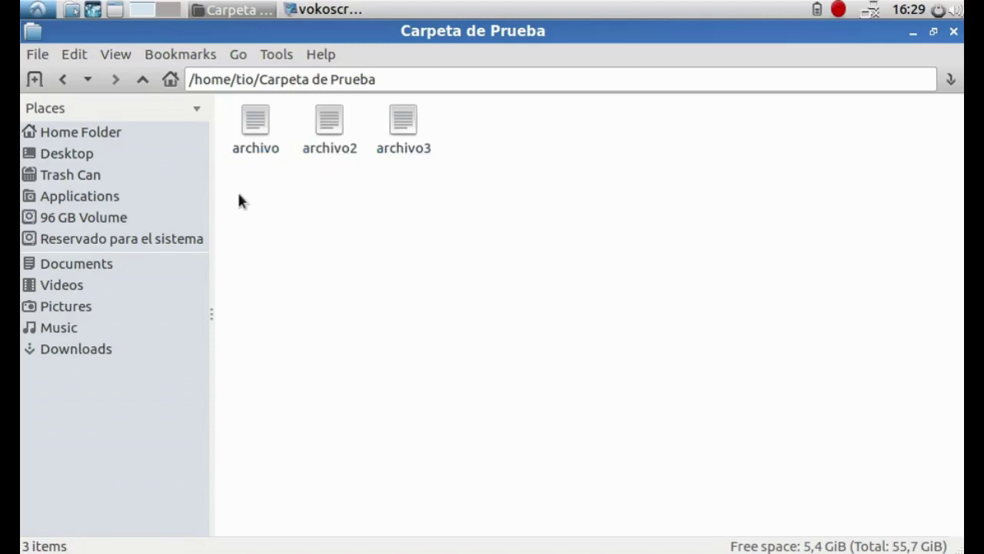
left_click_drag(243, 209, 399, 132)
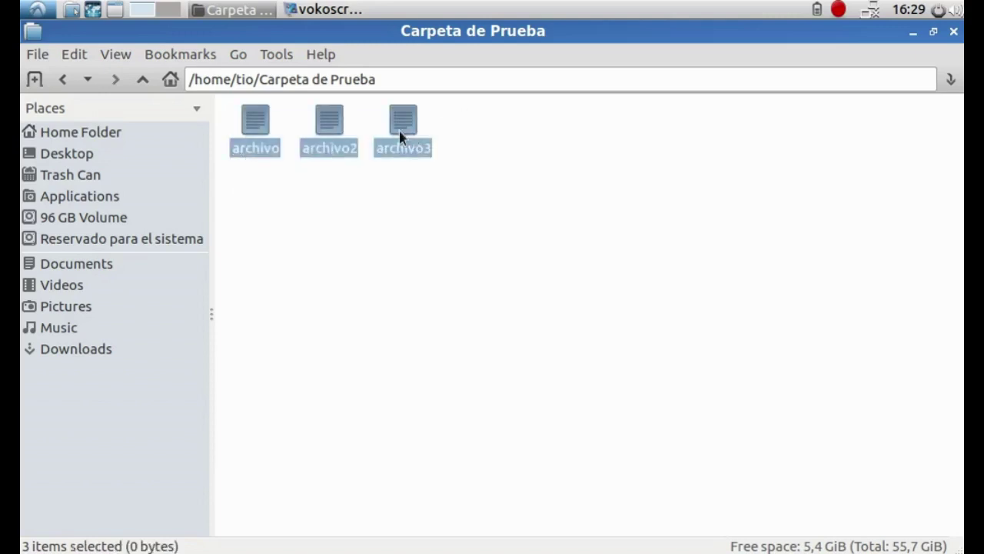
Compress the three files into 'Carpeta de Prueba.zip', setting an archive password under Other Options
right_click(399, 132)
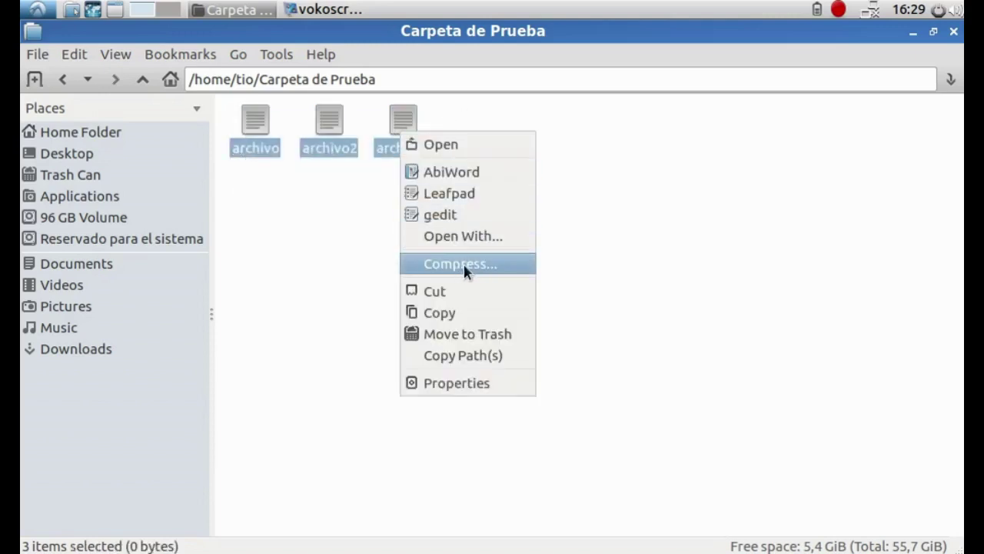
left_click(489, 265)
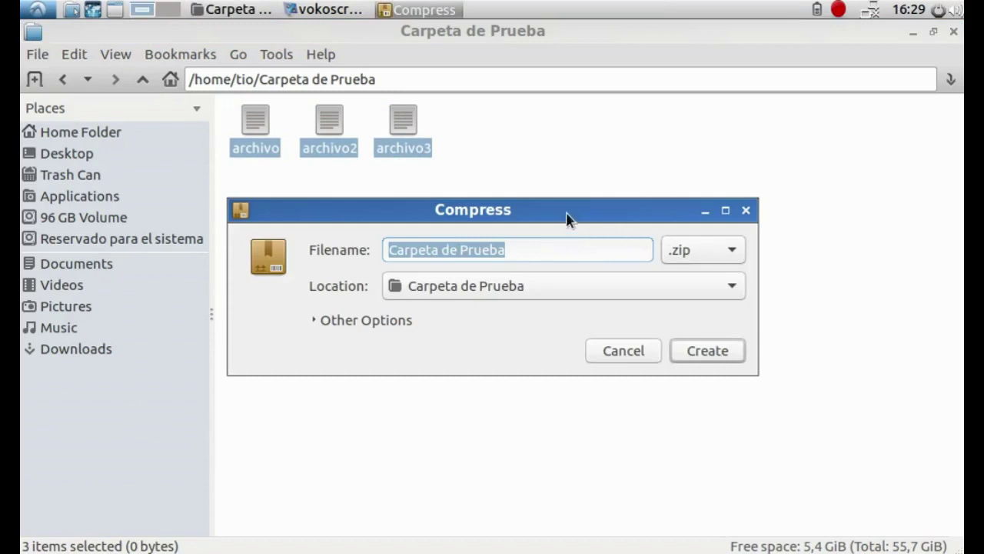
left_click_drag(567, 220, 637, 157)
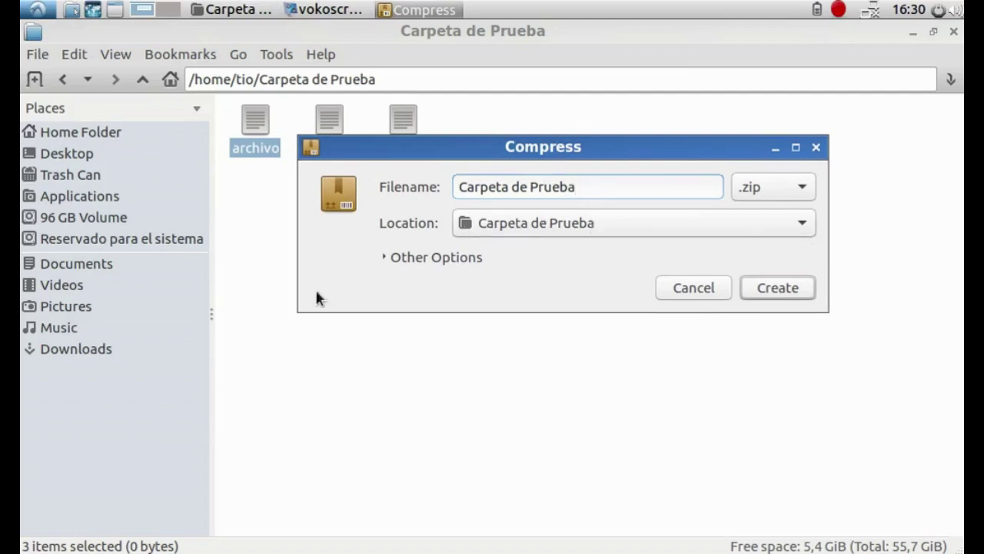
left_click(398, 261)
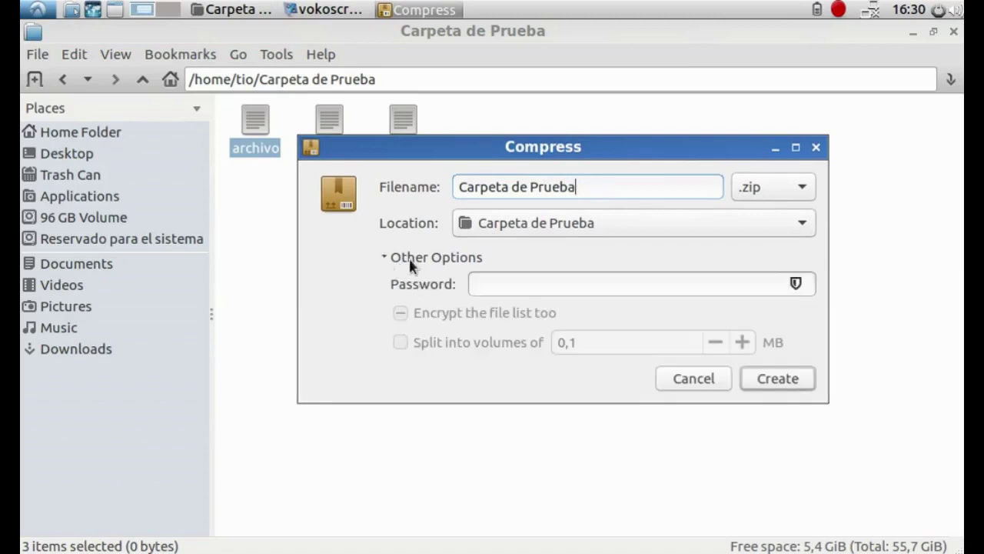
left_click(543, 286)
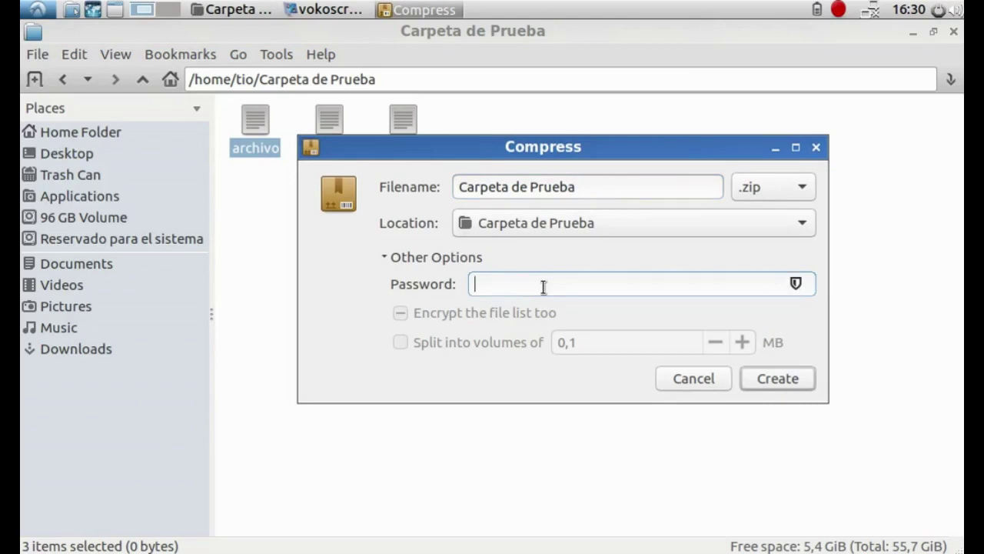
type("123456")
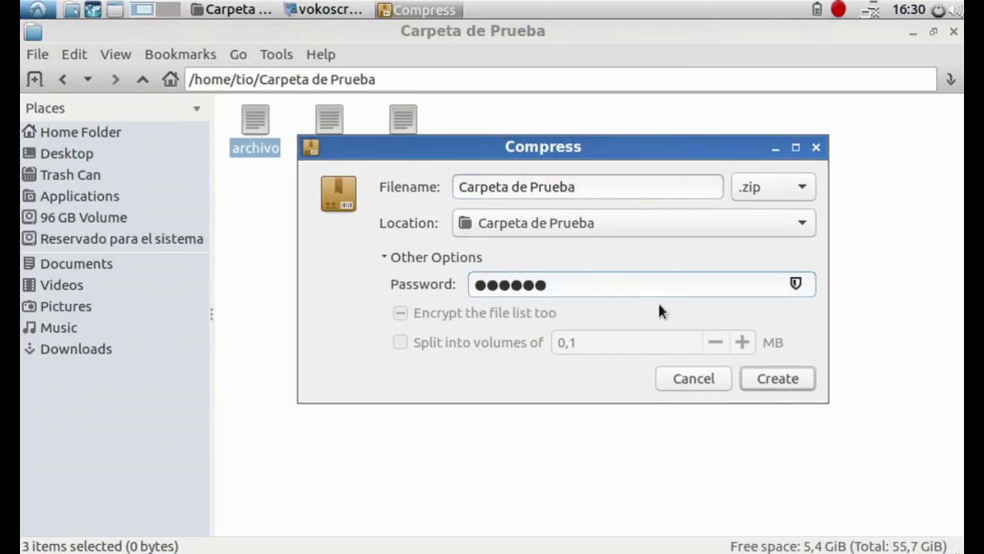
left_click(778, 378)
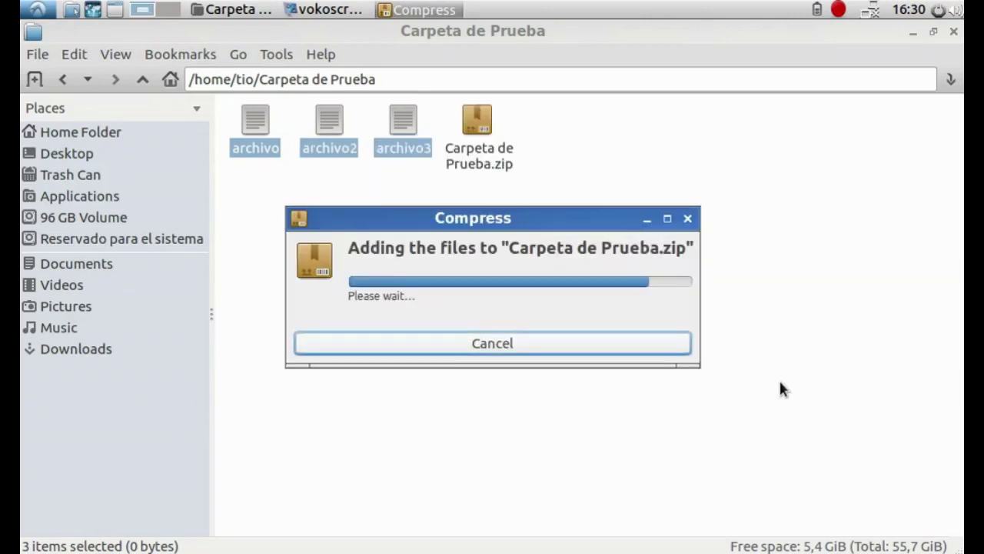
Open Carpeta de Prueba.zip in Archive Manager, check archivo, archivo2, archivo3 are encrypted, then close it
left_click_drag(464, 221, 562, 136)
right_click(477, 150)
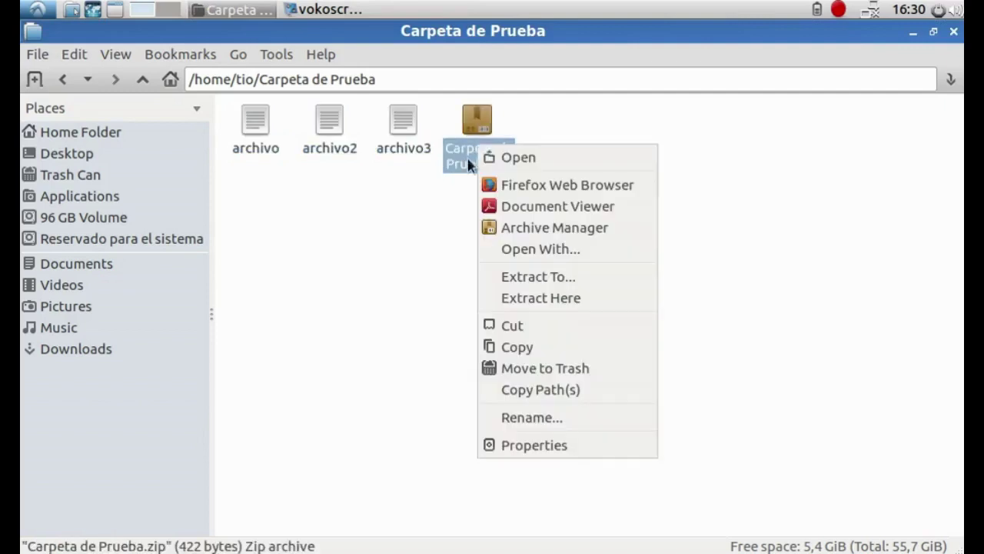
left_click(538, 159)
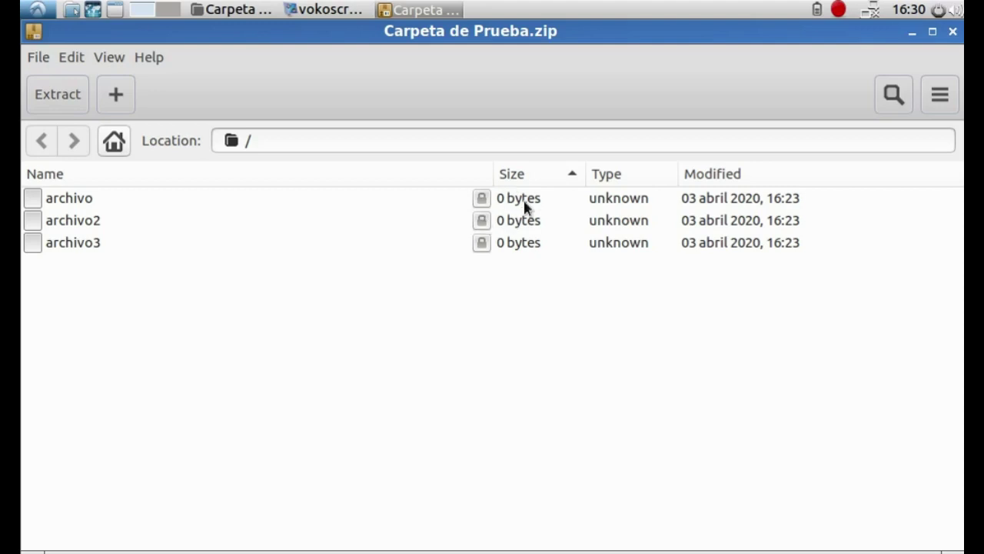
left_click(481, 200)
left_click(483, 222)
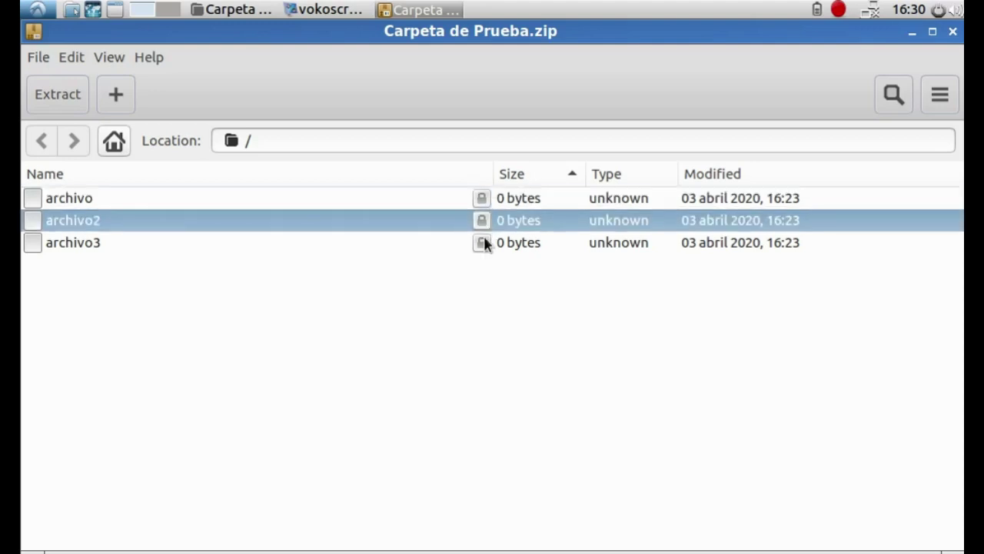
left_click(485, 244)
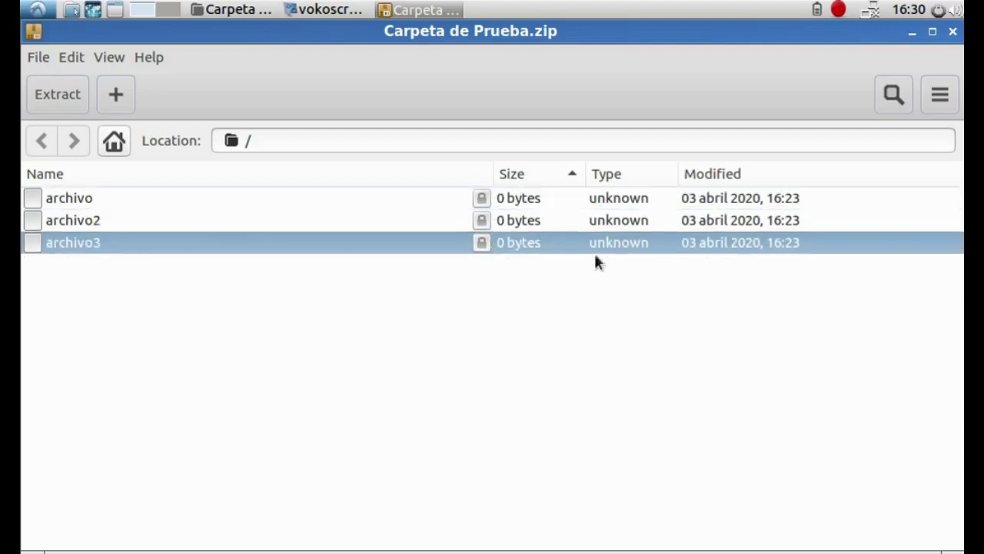
left_click(953, 33)
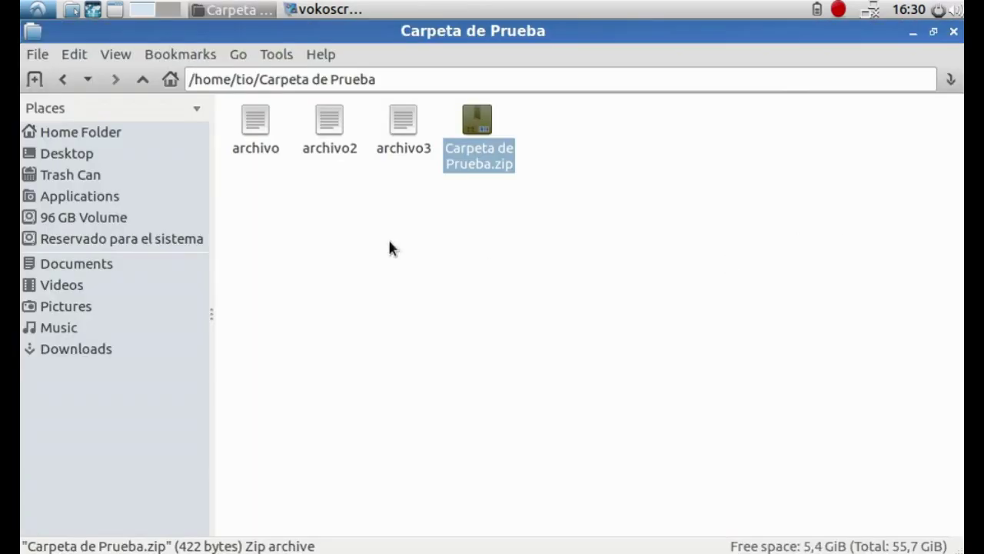
Move archivo, archivo2 and archivo3 to the Trash
left_click_drag(243, 192, 403, 123)
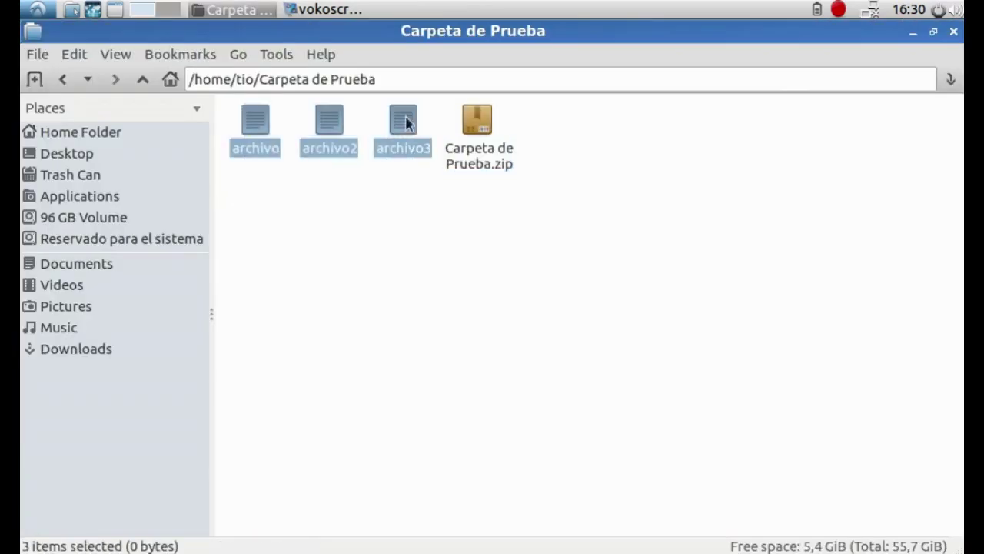
right_click(394, 139)
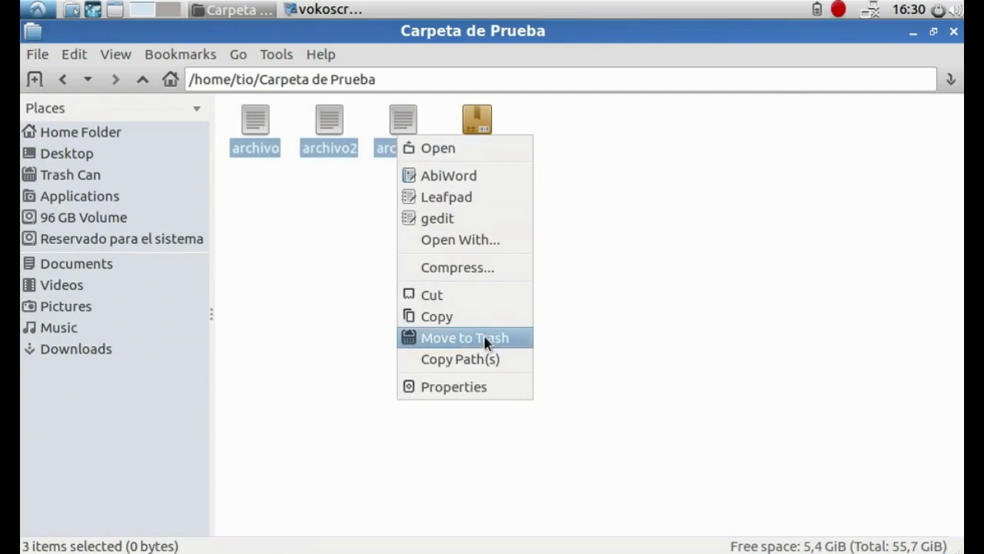
left_click(484, 339)
left_click(650, 359)
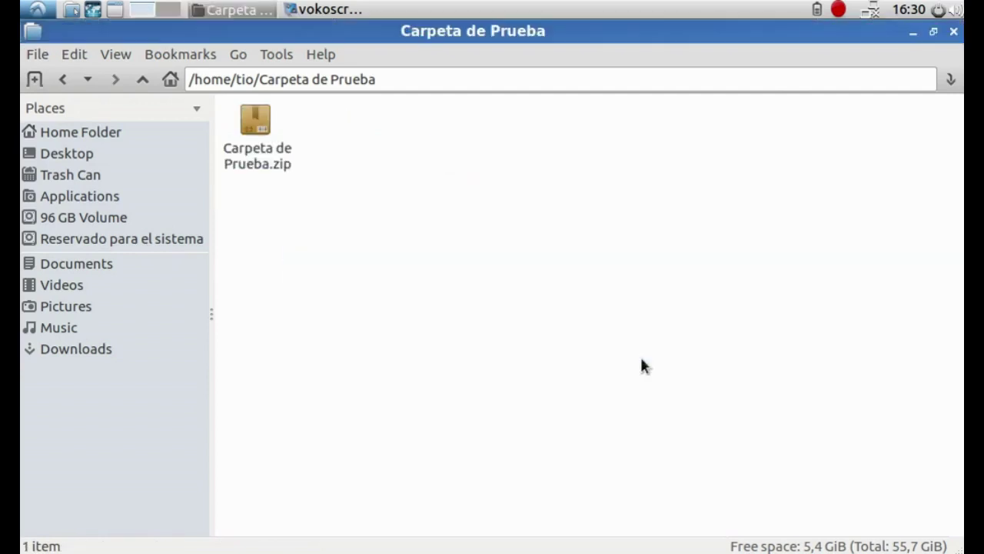
Extract Carpeta de Prueba.zip here, entering the archive password
right_click(239, 153)
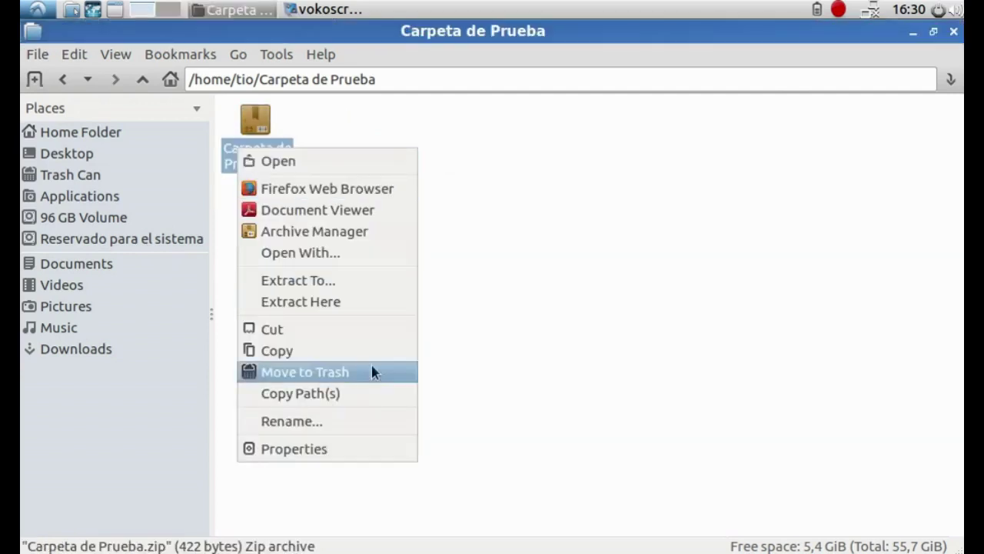
left_click(318, 303)
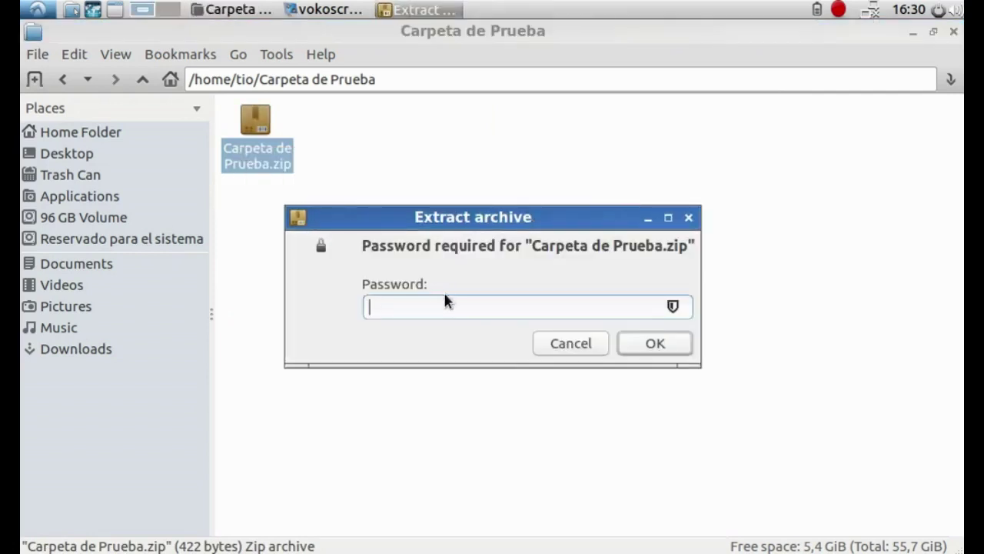
left_click_drag(458, 223, 532, 169)
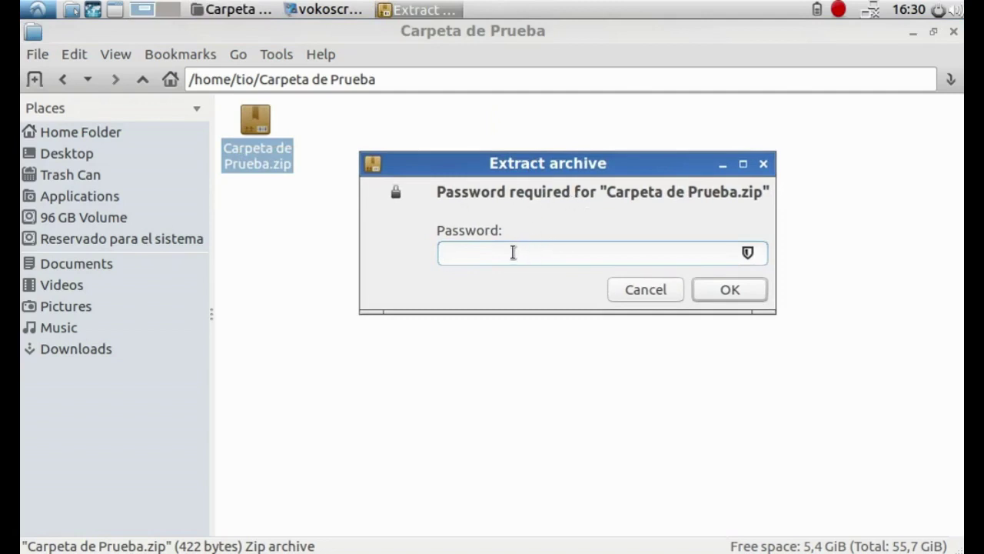
type("******")
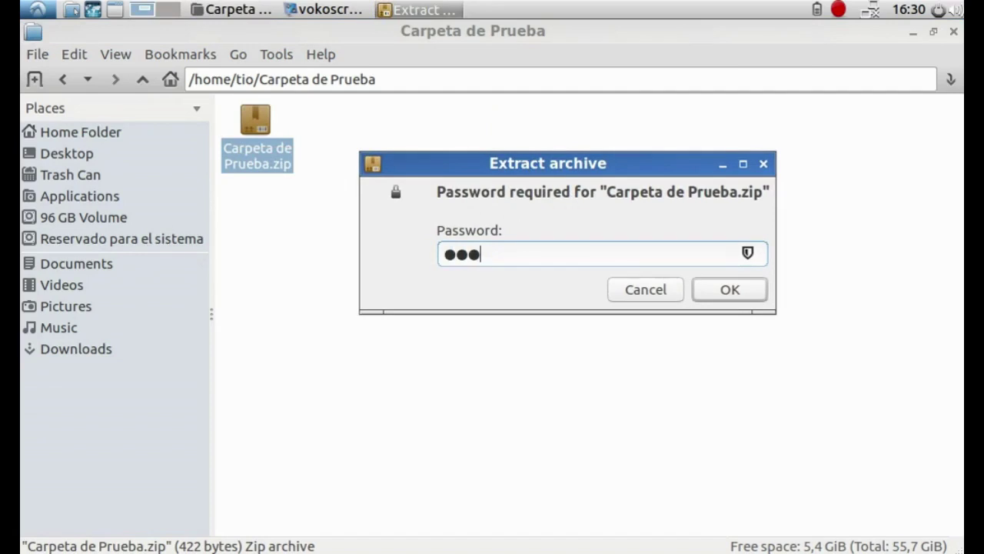
key("Return")
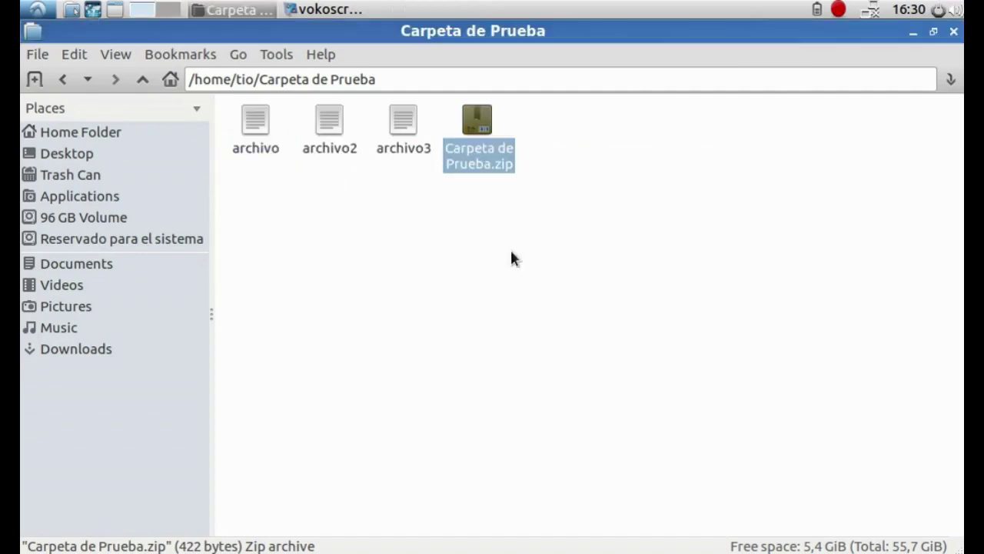
left_click_drag(258, 198, 254, 233)
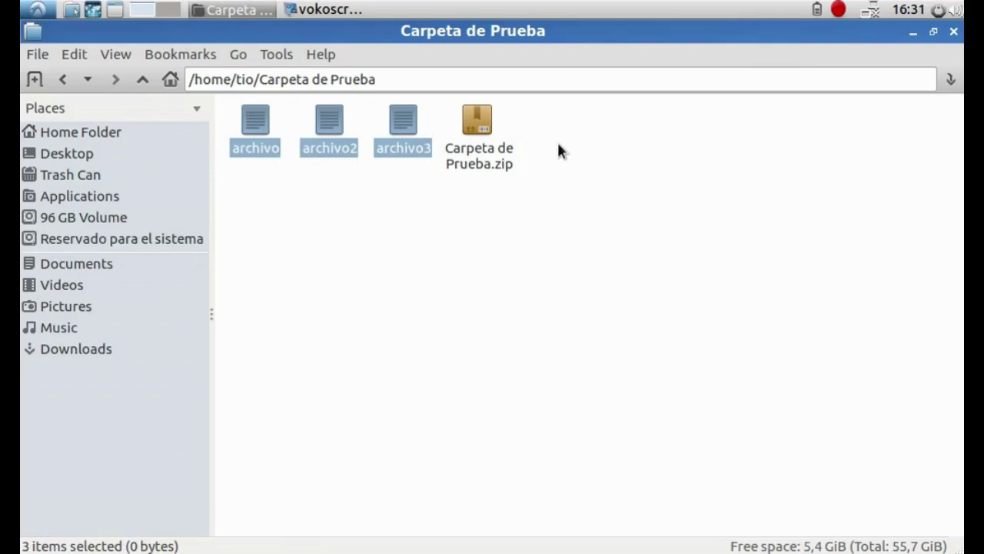
left_click_drag(559, 150, 677, 253)
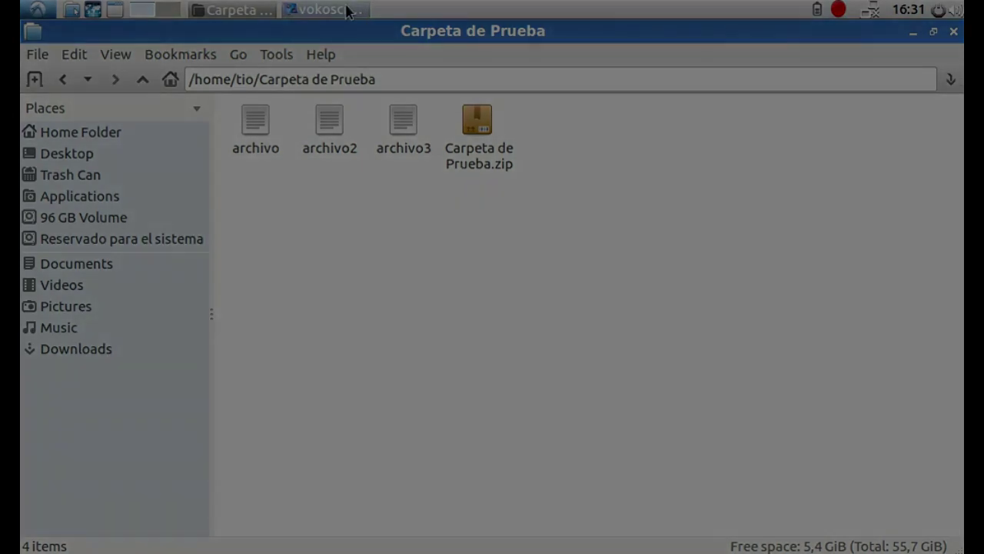
left_click(346, 9)
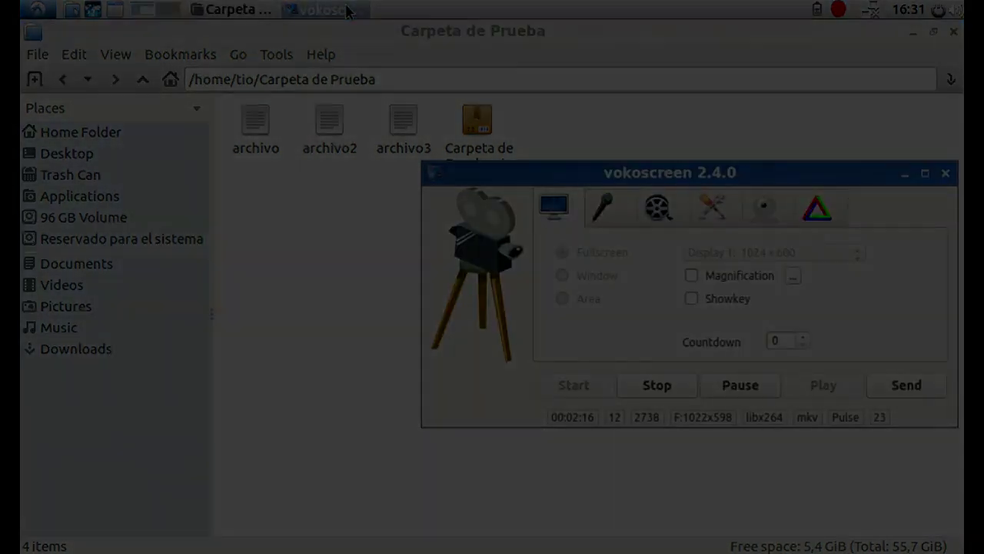